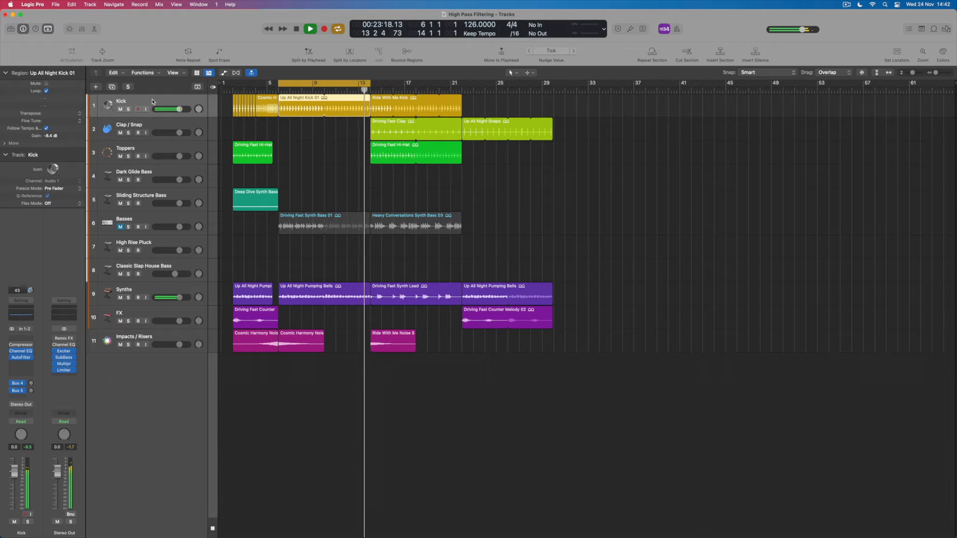
Stop playback, open the Kick track's AutoFilter and solo the track
key("space")
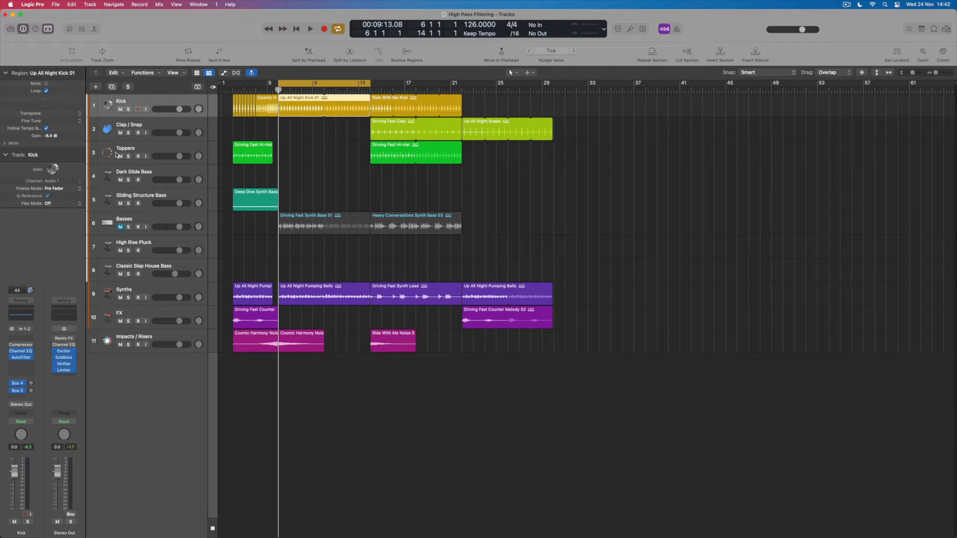
mouse_move(24, 361)
left_click(22, 358)
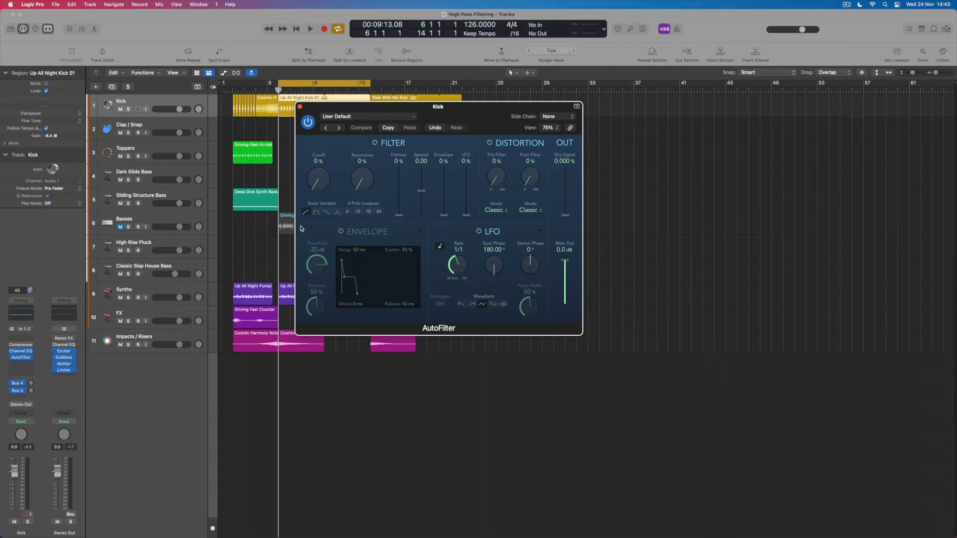
key("s")
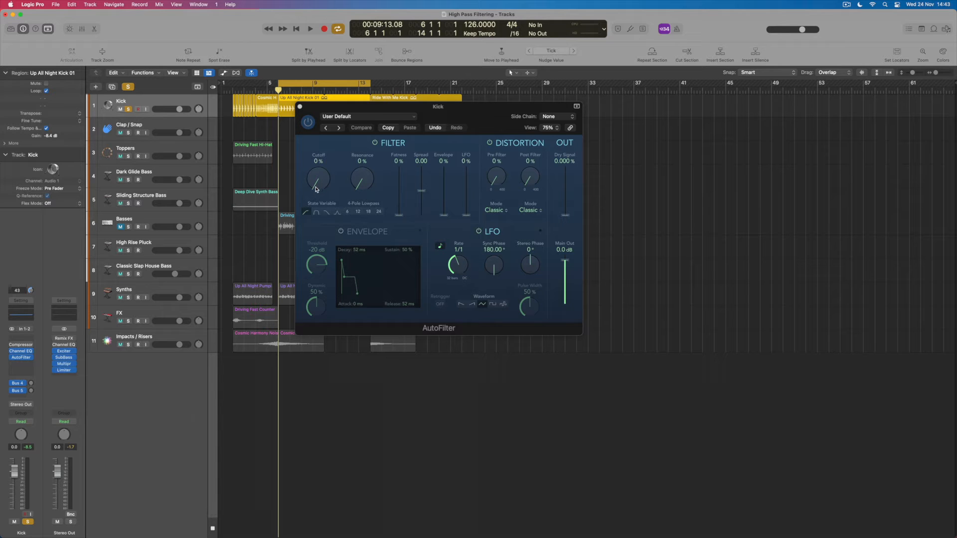
Audition the high-pass effect on the Kick by sweeping the AutoFilter cutoff up during playback and returning it to 0%
left_click_drag(315, 189, 312, 160)
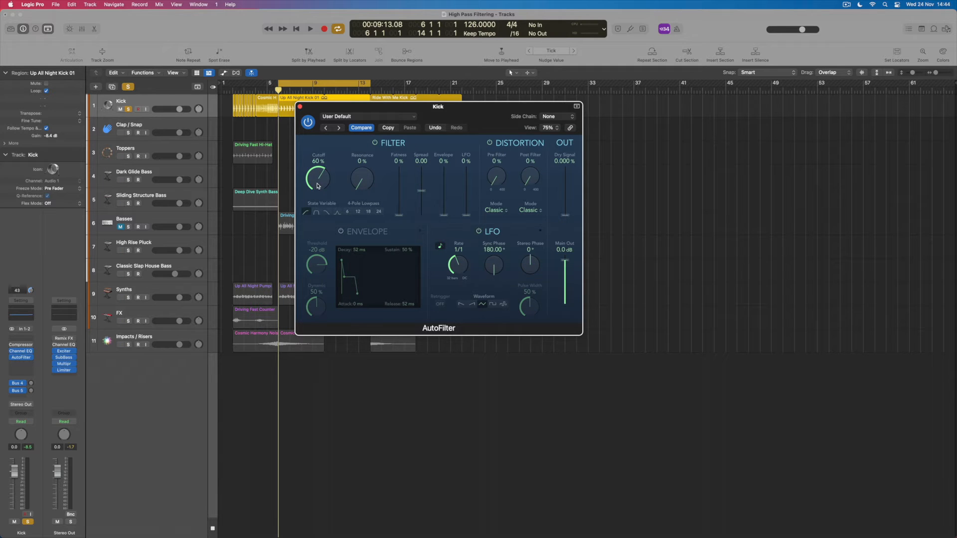
left_click_drag(318, 171, 313, 260)
key("space")
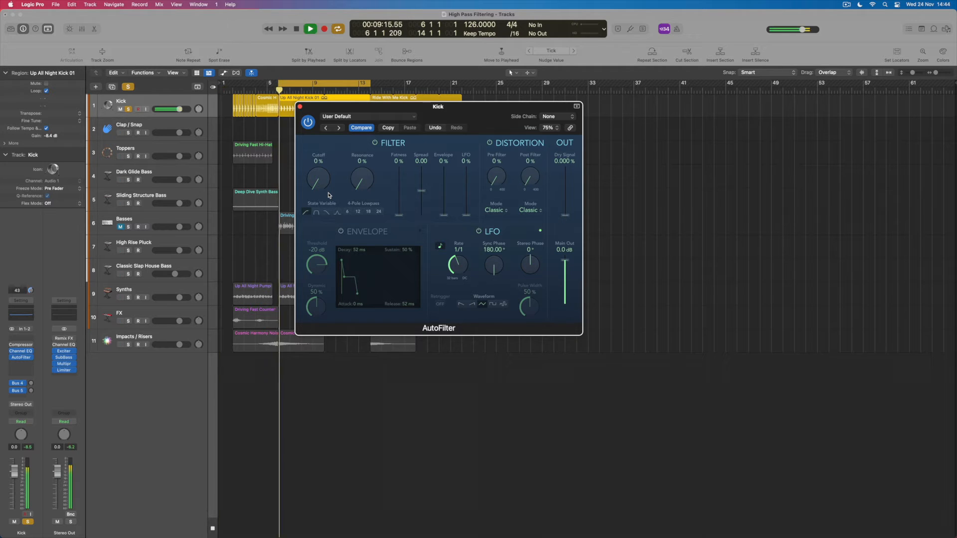
left_click_drag(321, 186, 319, 109)
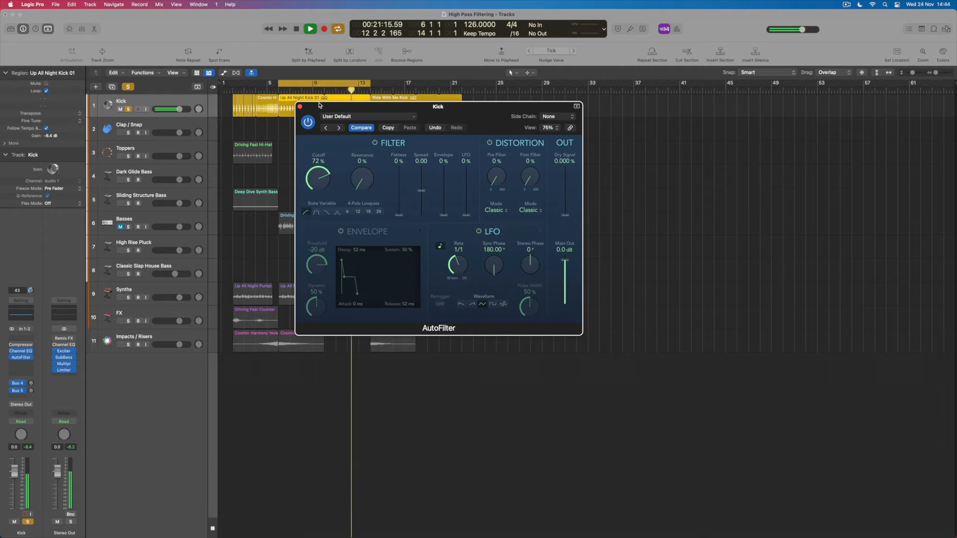
left_click_drag(319, 110, 323, 194)
key("space")
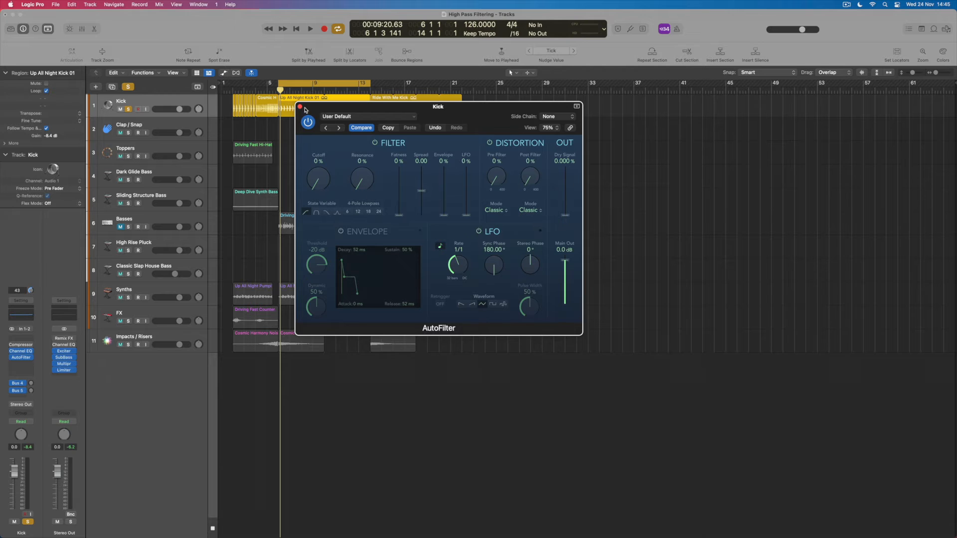
Set the Kick track's automation mode to Latch and reopen its AutoFilter
left_click(299, 107)
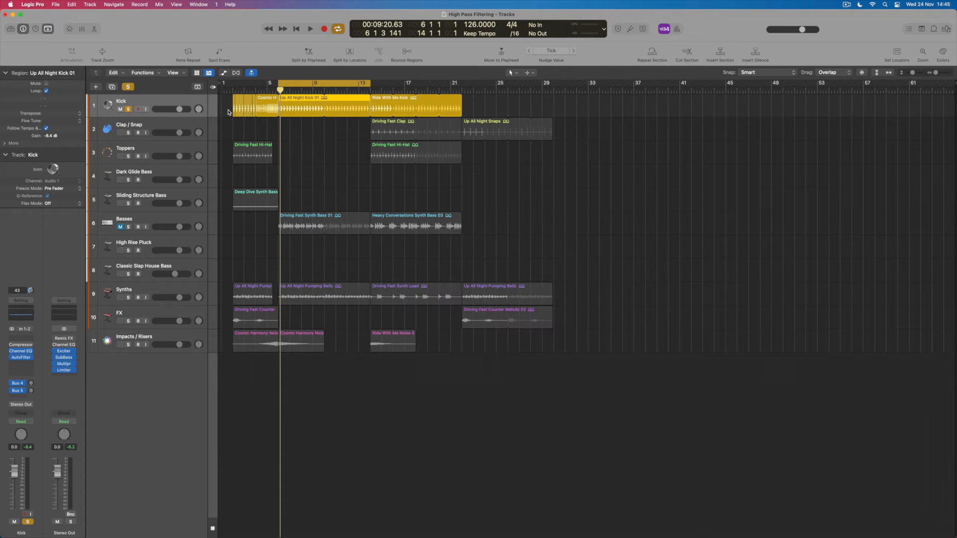
left_click(28, 422)
left_click(28, 441)
left_click(23, 357)
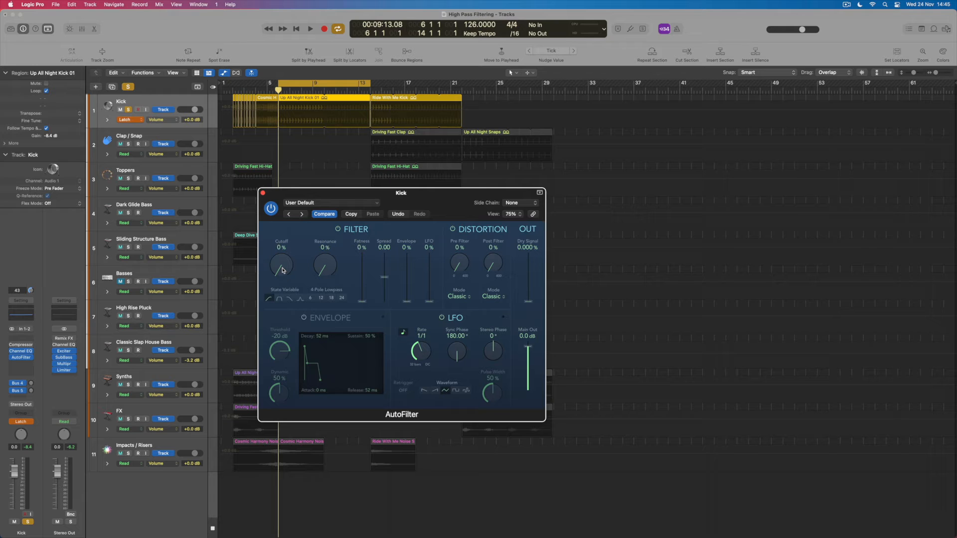
Record a freehand AutoFilter cutoff automation pass on the Kick from bar 6, and return the track to Read mode
key("space")
mouse_move(282, 270)
left_mouse_down()
mouse_move(279, 230)
mouse_move(278, 254)
left_mouse_up()
key("space")
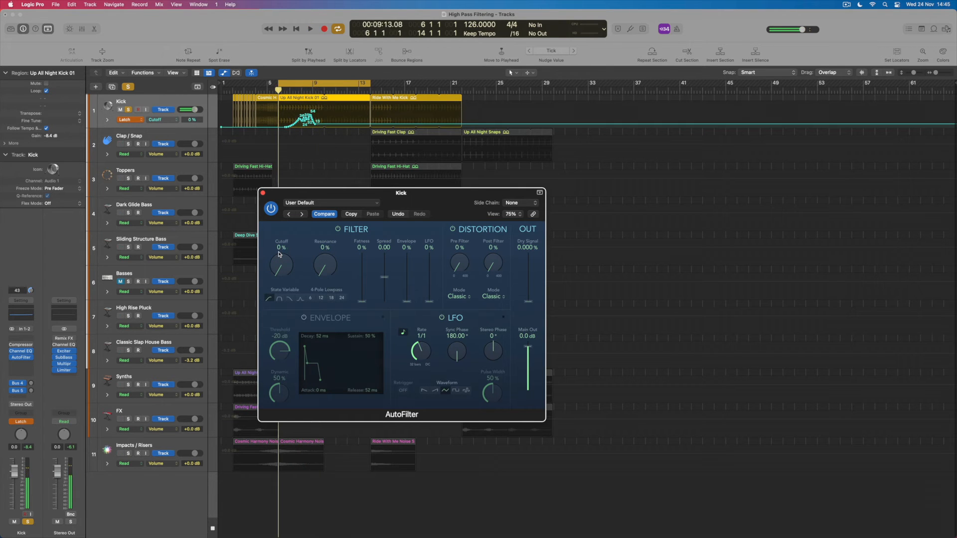
left_click(140, 121)
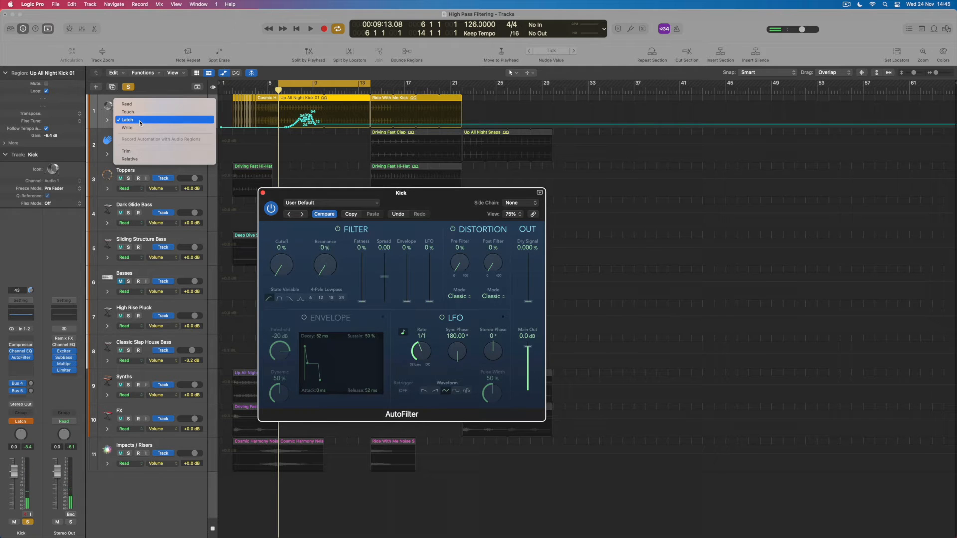
left_click(141, 104)
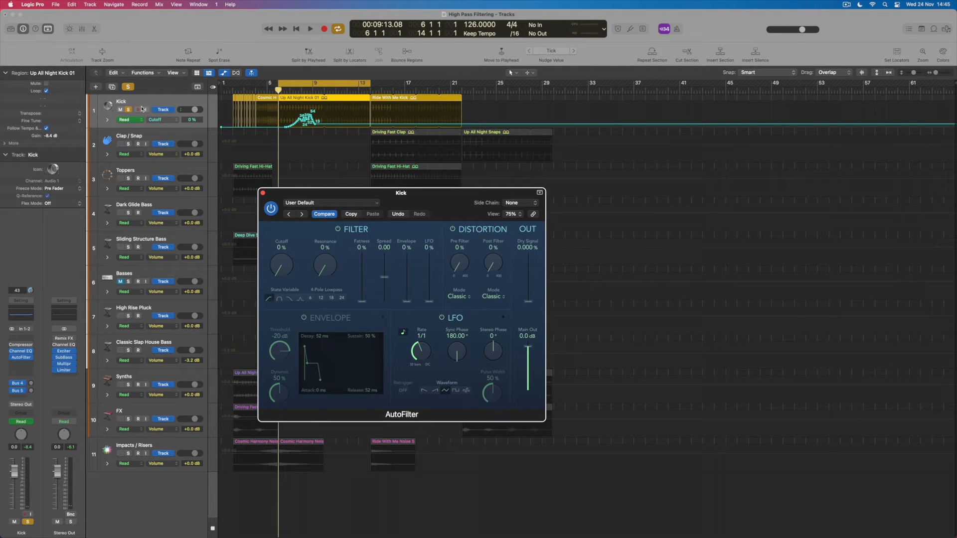
Close the AutoFilter and clear the recorded Kick cutoff curve, leaving the automation flat at 0% from bar 6
key("super+Right")
key("super+Right")
key("super+Right")
key("super+Right")
key("super+Right")
key("super+Right")
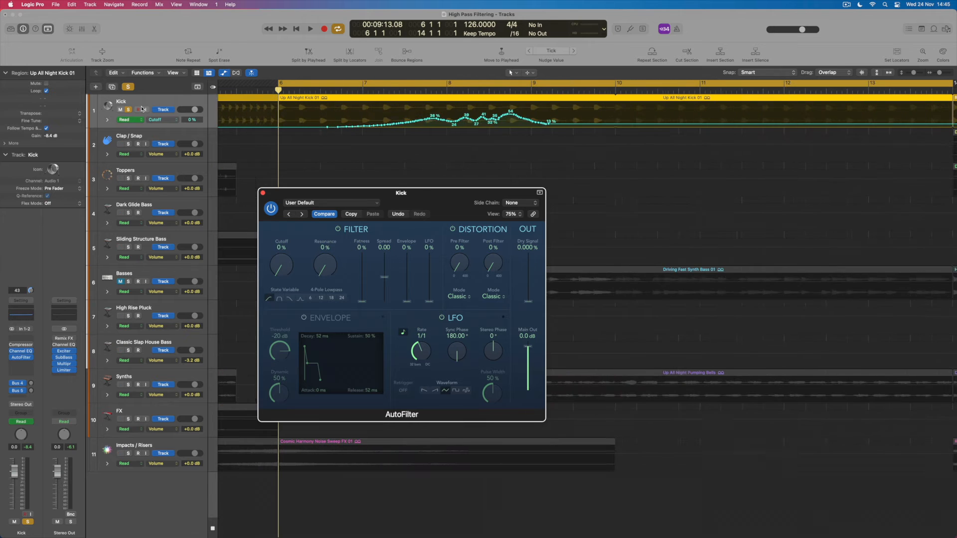
key("super+Down")
key("super+Down")
key("super+Down")
key("super+Down")
key("super+Down")
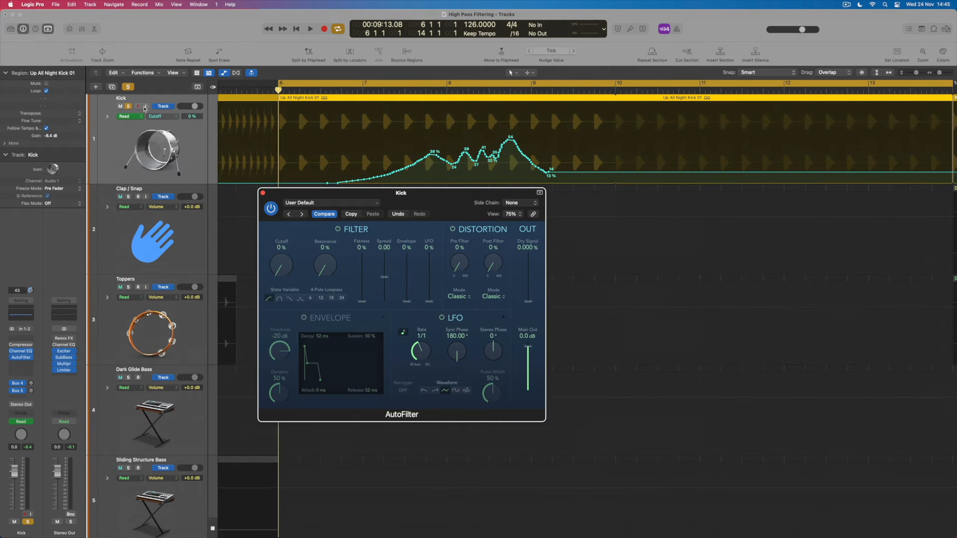
left_click(262, 193)
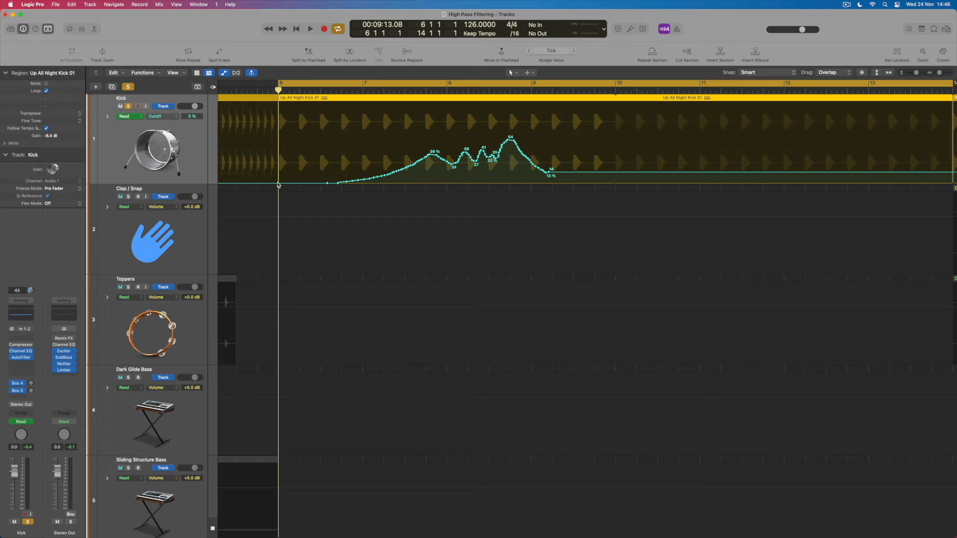
left_click(278, 184)
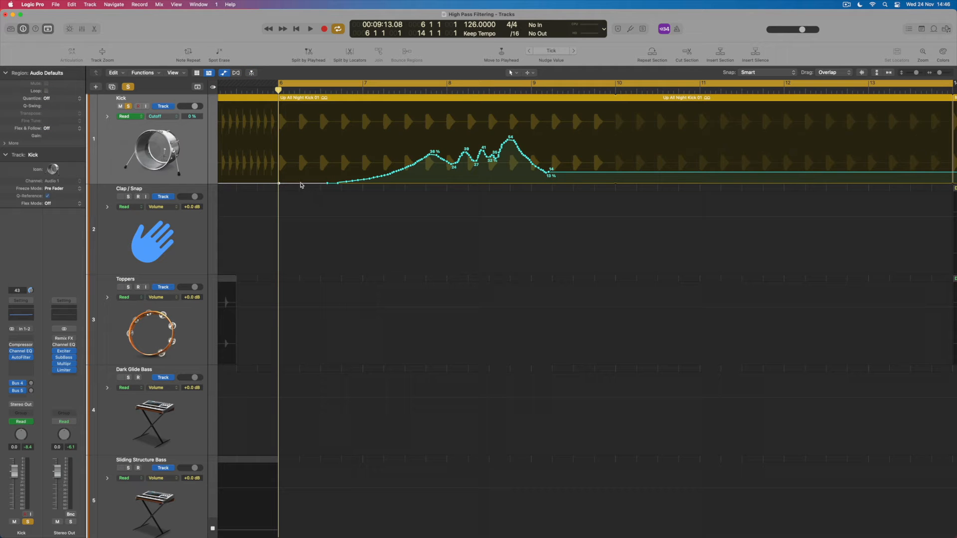
left_click_drag(309, 183, 652, 183)
left_click_drag(657, 226, 667, 227)
Draw a Kick cutoff ramp from 0% at bar 10 to 66% just before bar 14, dropping back to 0% at bar 14
key("super+Left")
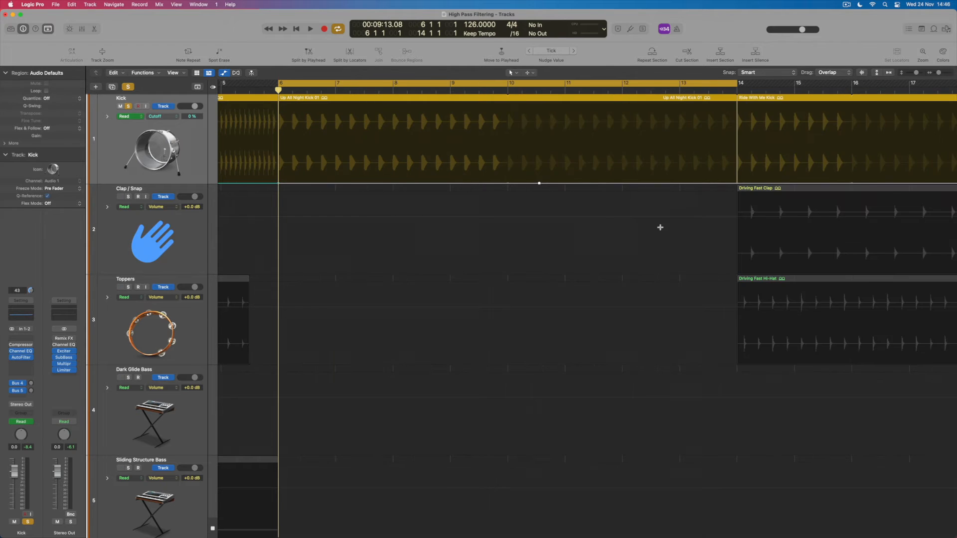
key("super+Left")
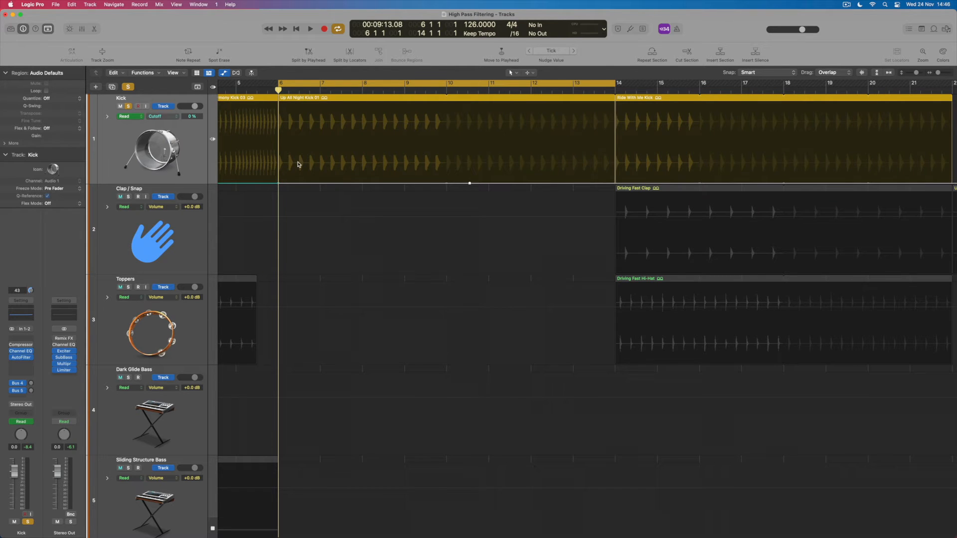
left_click_drag(469, 183, 445, 183)
left_click_drag(446, 183, 446, 183)
left_click_drag(604, 183, 605, 130)
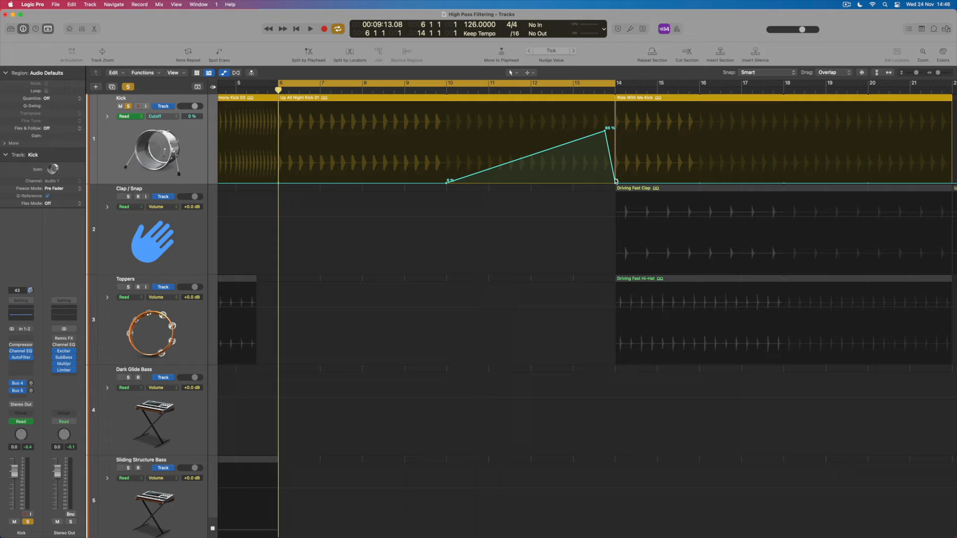
Turn off cycle mode and play the soloed Kick's filter ramp through past bar 14
left_click(594, 84)
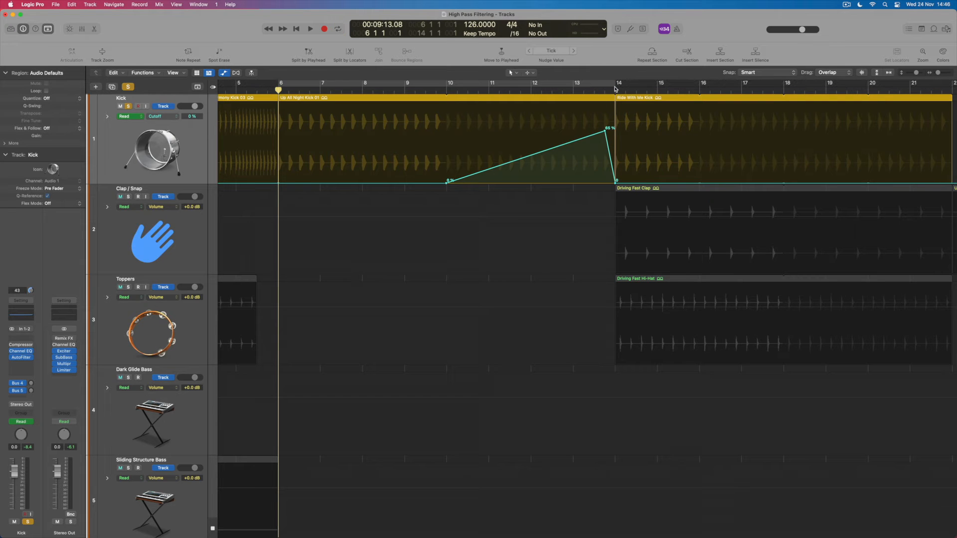
key("space")
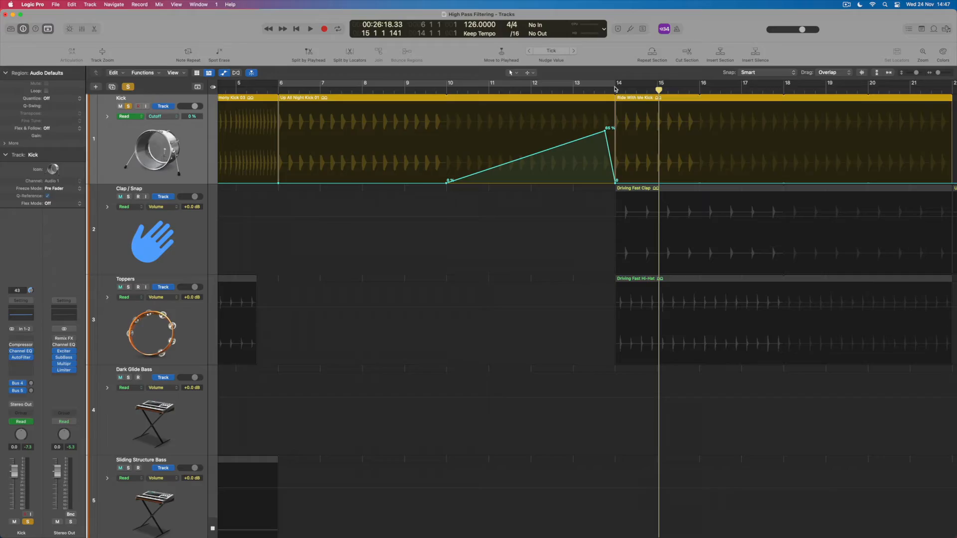
Unsolo the Kick and hide the automation, and unmute and select the Basses track
left_click(128, 107)
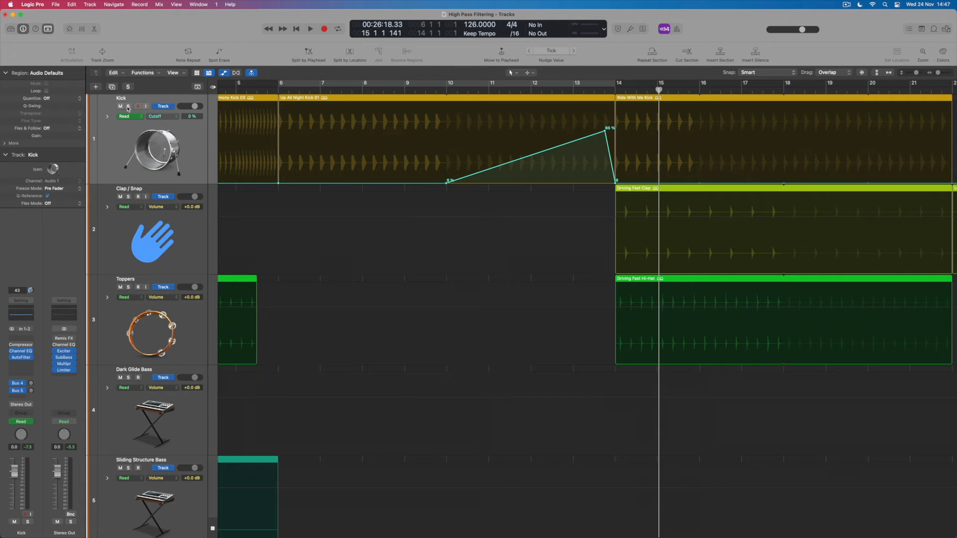
key("a")
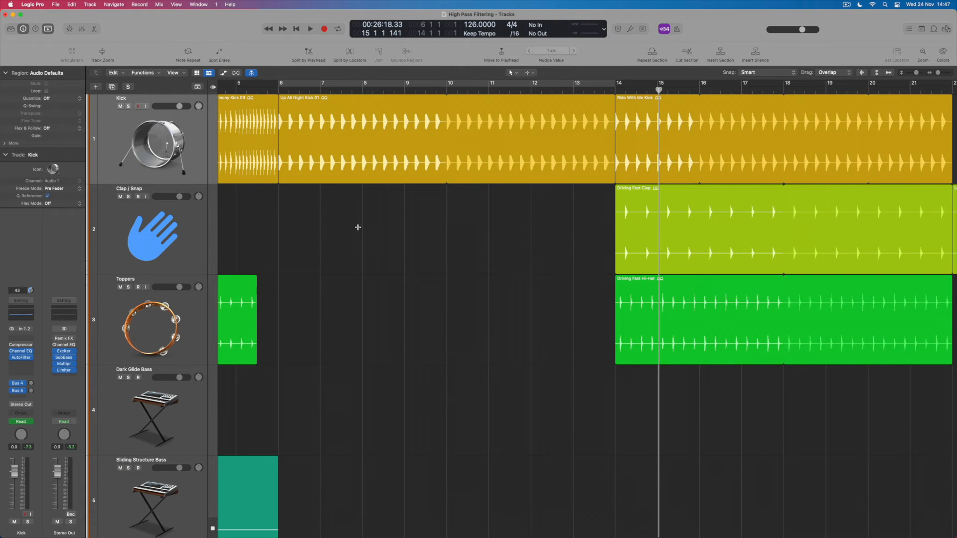
key("super+Up")
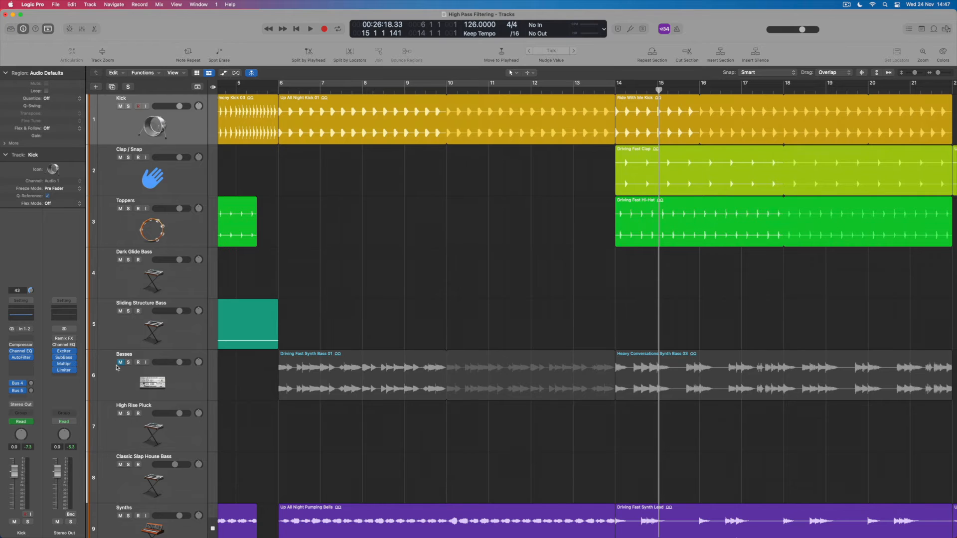
left_click(120, 363)
left_click(184, 388)
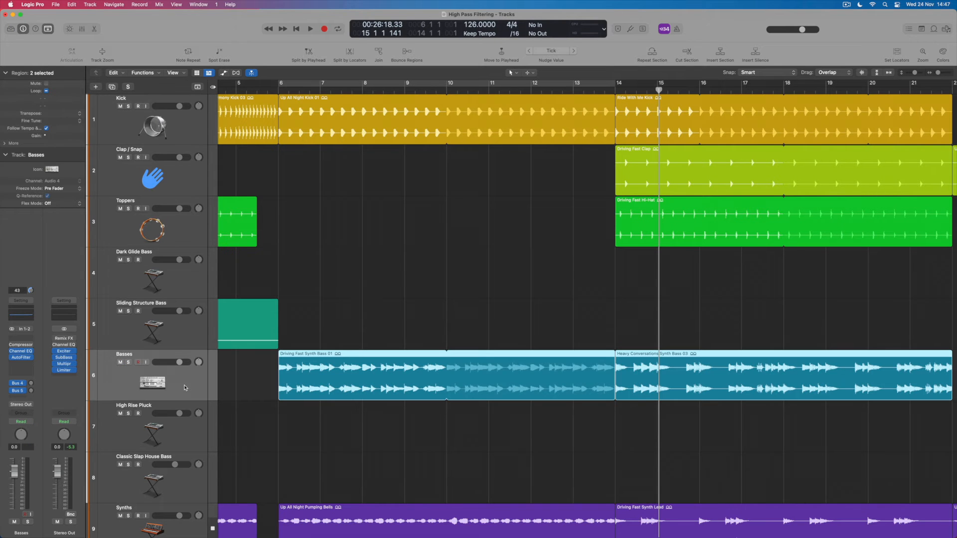
Check the Basses track's AutoFilter and display its AutoFilter Cutoff automation lane
mouse_move(26, 360)
left_click(21, 359)
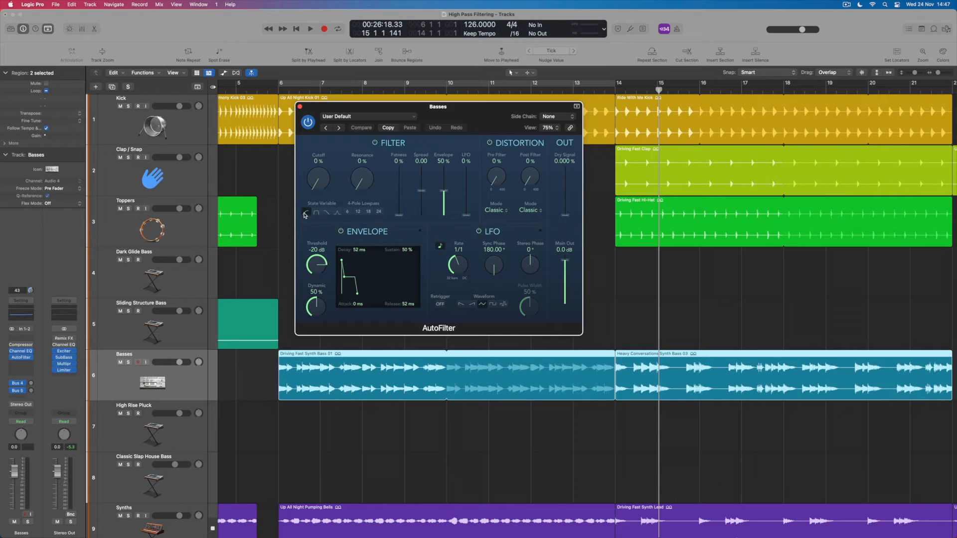
left_click(300, 107)
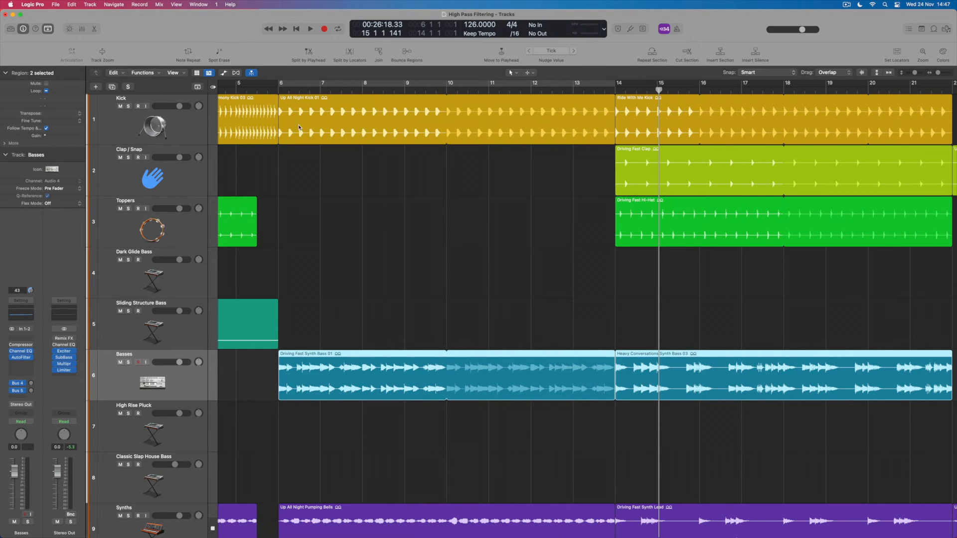
key("a")
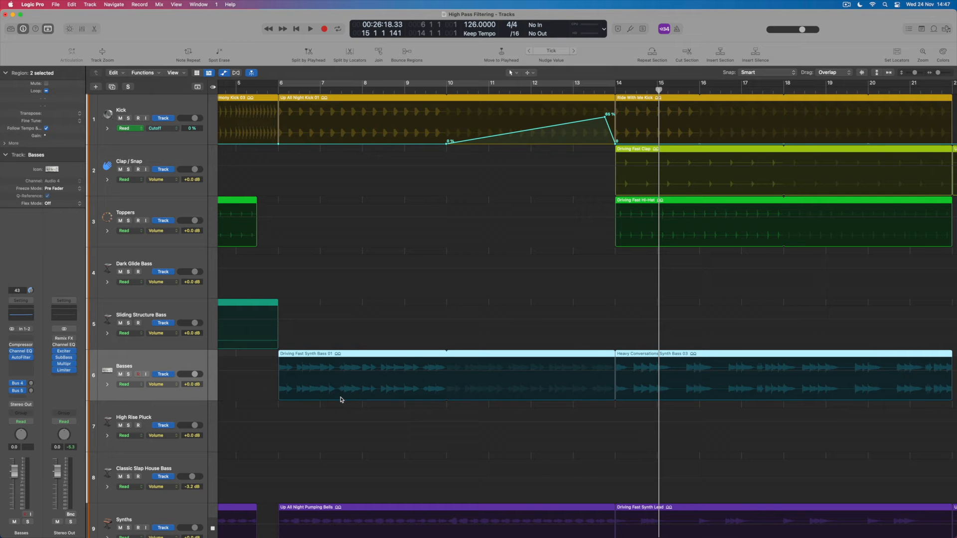
left_click(165, 387)
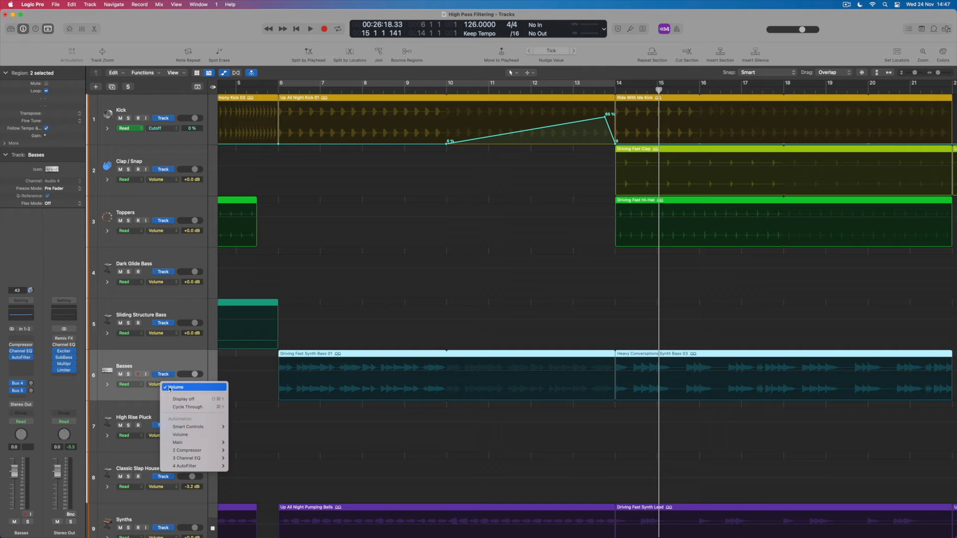
mouse_move(182, 469)
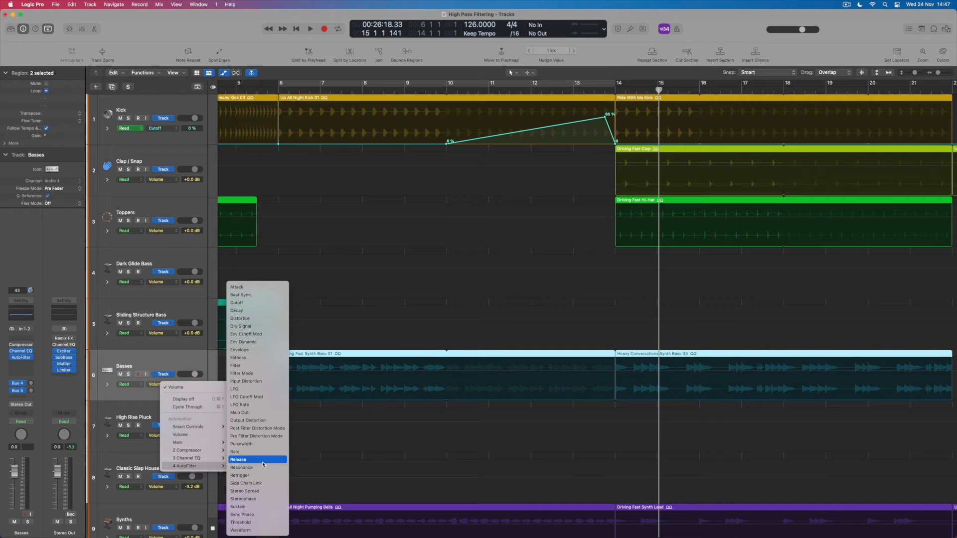
left_click(265, 305)
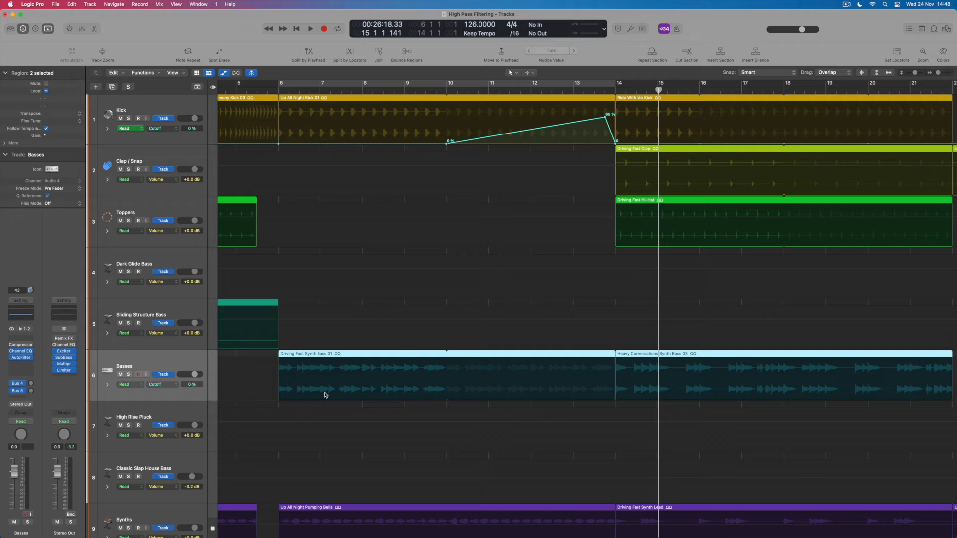
Draw a matching Basses cutoff ramp from 0% at bar 10 to 66% just before bar 14, returning to 0% at bar 14
left_click(419, 393)
left_click_drag(441, 402, 451, 403)
left_click(615, 401)
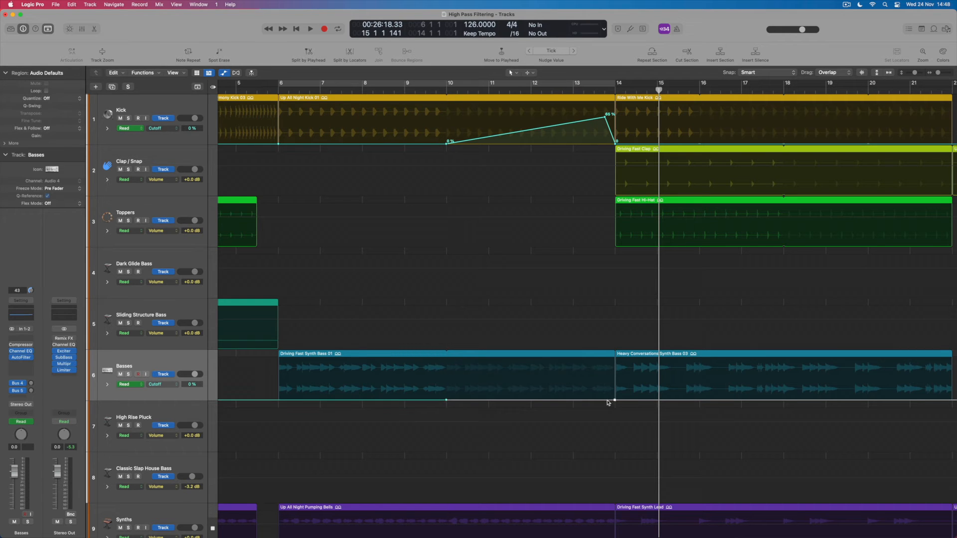
left_click_drag(608, 402, 606, 372)
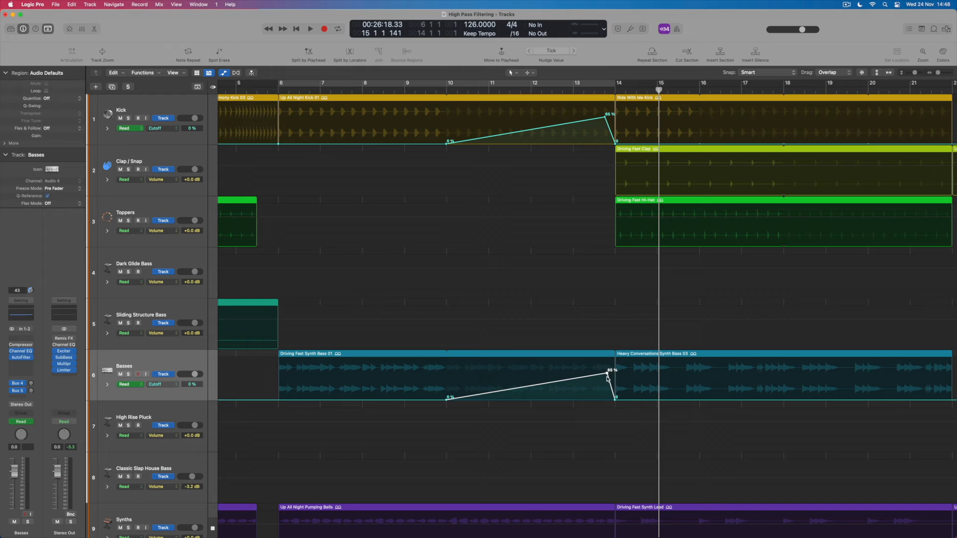
Play the arrangement from just before bar 6 to bar 16 to hear the Kick and Basses filter ramps together
left_click(266, 90)
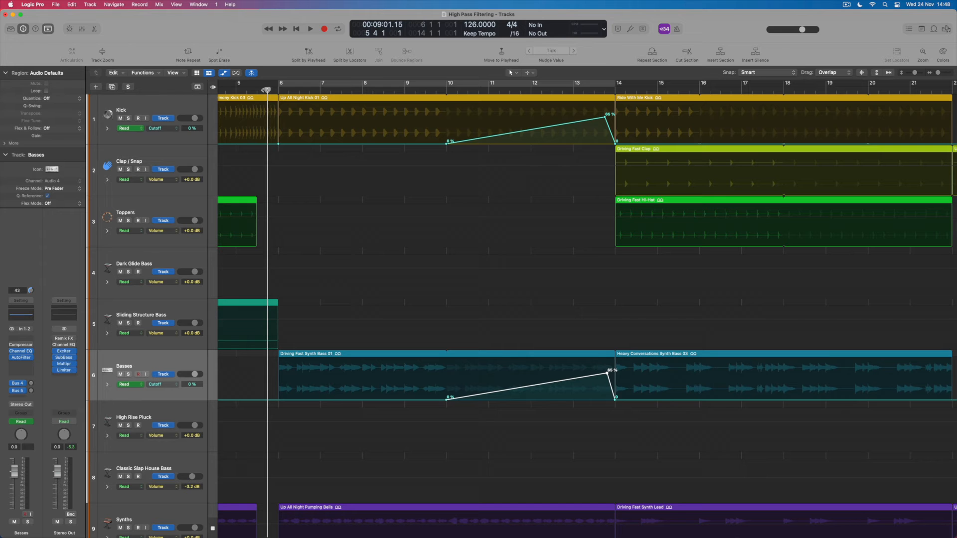
key("space")
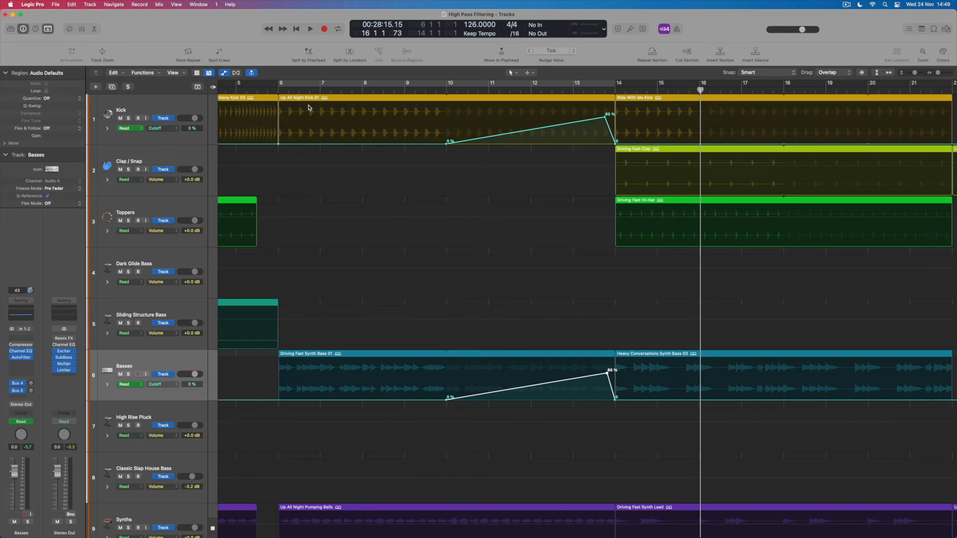
Move the peaks of the Kick and Basses cutoff ramps earlier to about a quarter of the way into bar 13
left_click_drag(605, 118, 584, 117)
left_click_drag(608, 374, 585, 373)
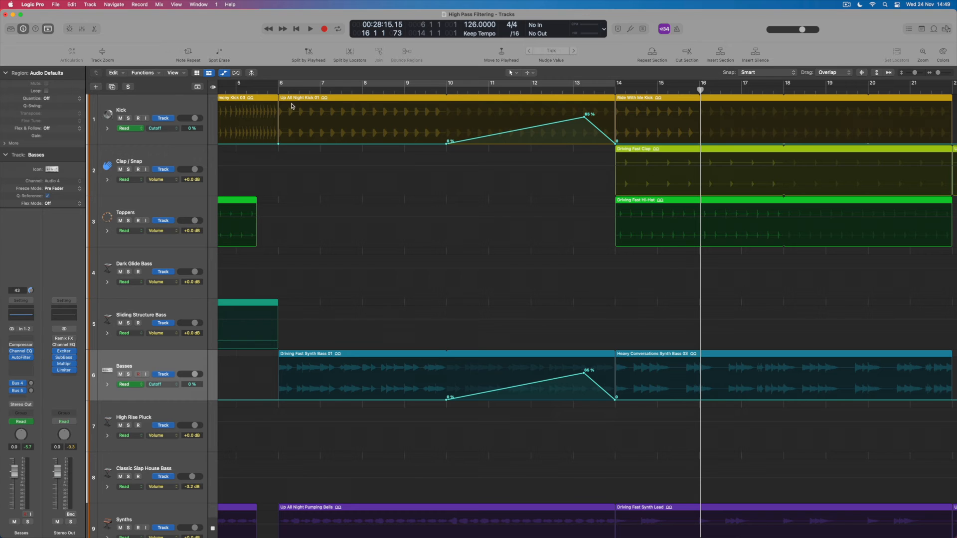
Play the arrangement from just before bar 9 to bar 16 to hear the reshaped filter ramps lead into the drop
left_click(397, 90)
key("space")
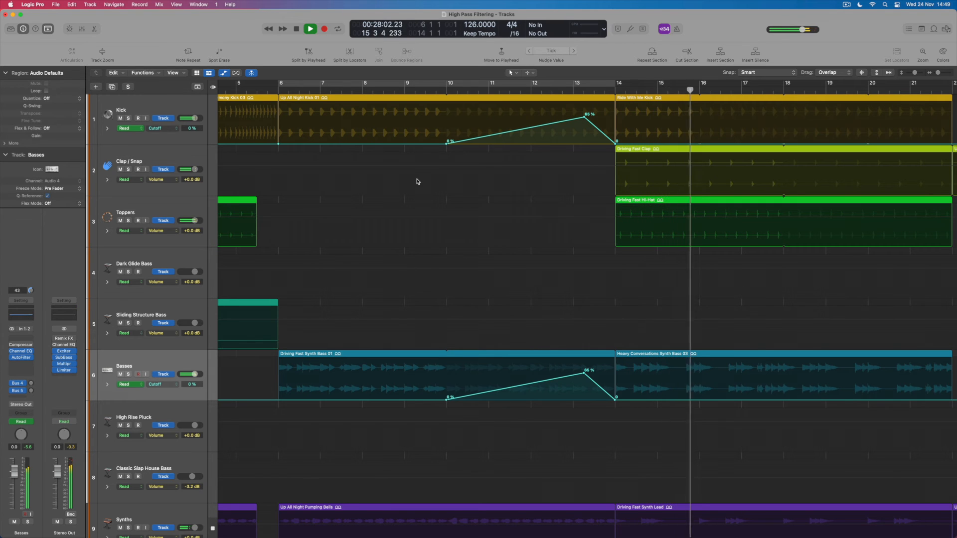
key("space")
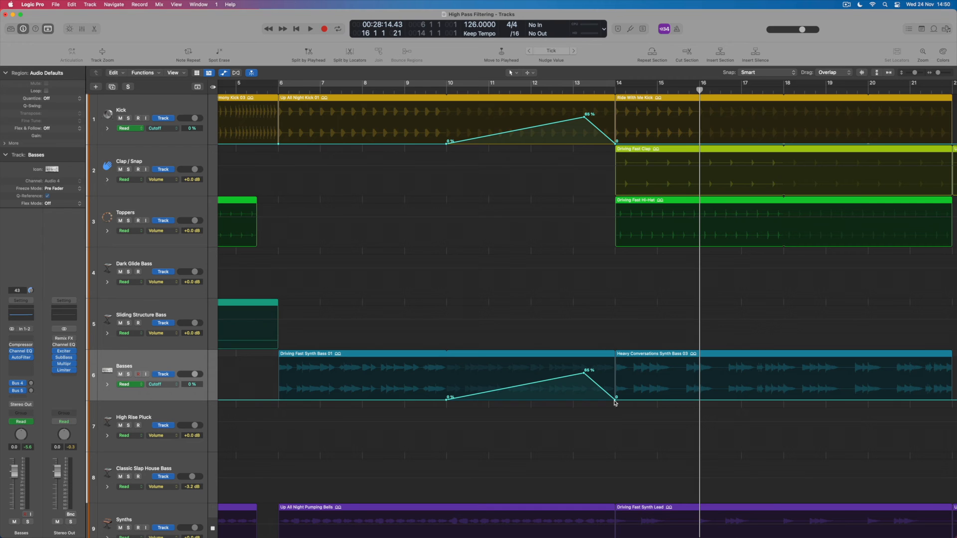
Raise the Basses cutoff leading up to bar 10 to 25% and play from just before bar 6 into bar 16
left_click_drag(421, 399, 419, 391)
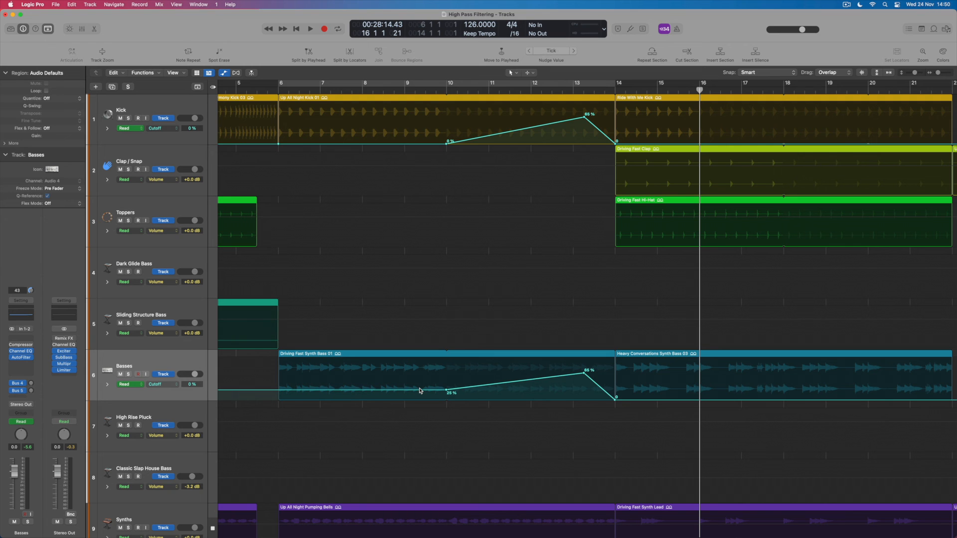
double_click(272, 90)
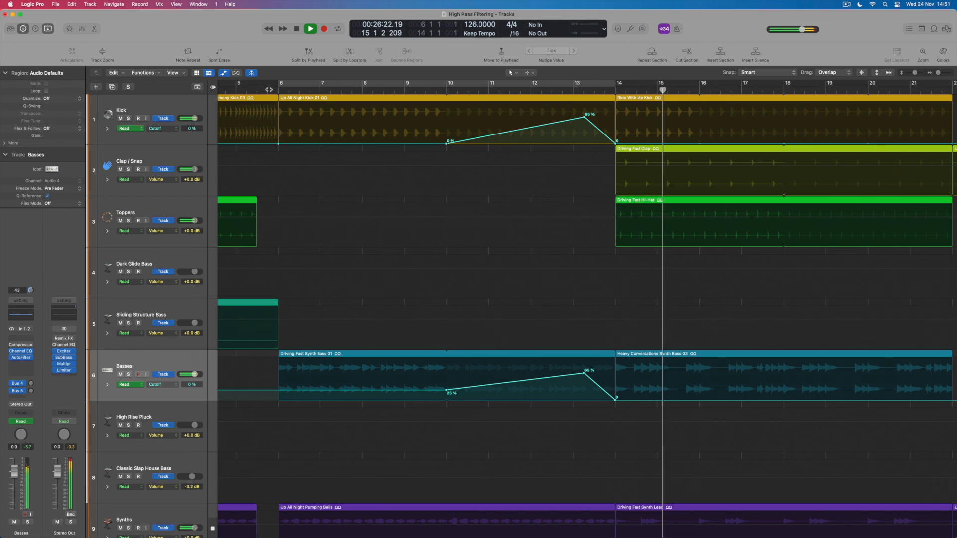
key("space")
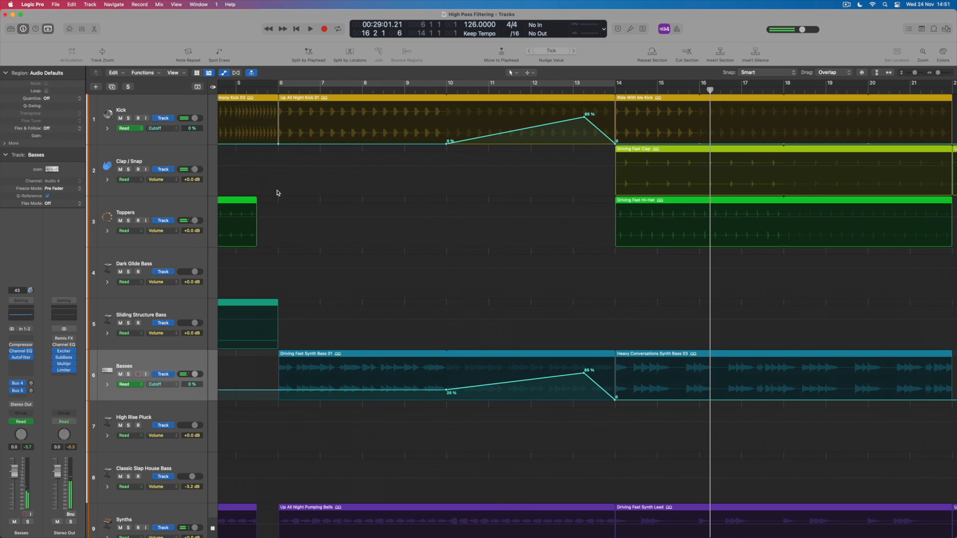
Set the Basses cutoff automation leading up to bar 10 to 18%
left_click_drag(352, 393, 353, 395)
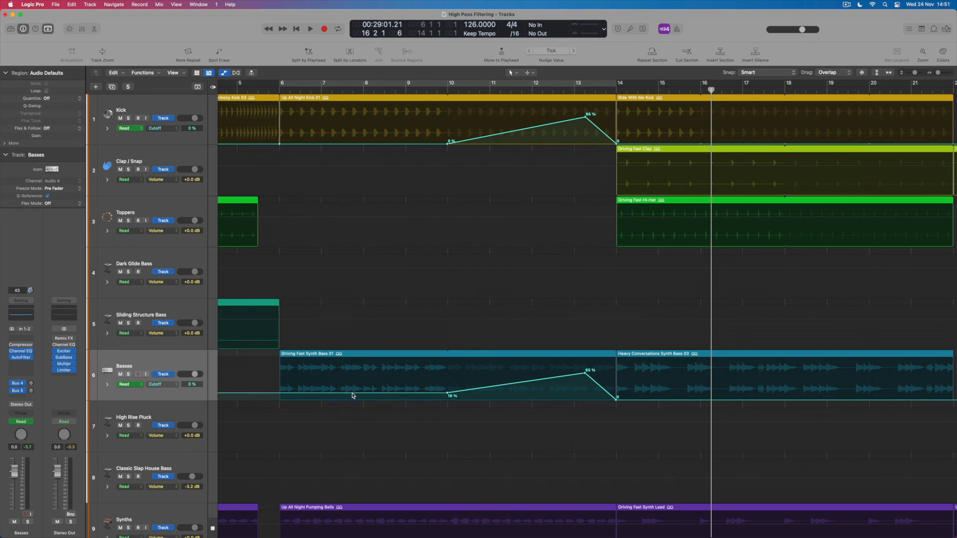